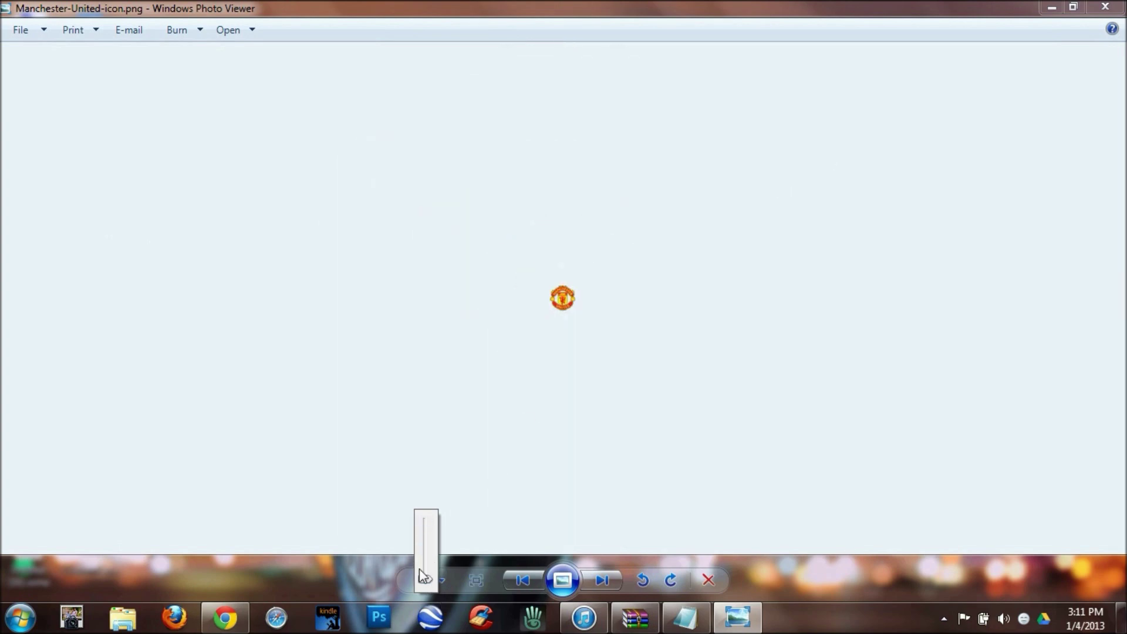
Zoom in on the Manchester-United-icon.png preview, then close Windows Photo Viewer.
mouse_move(423, 579)
mouse_down()
mouse_move(423, 541)
mouse_move(424, 581)
mouse_up()
key(alt+F4)
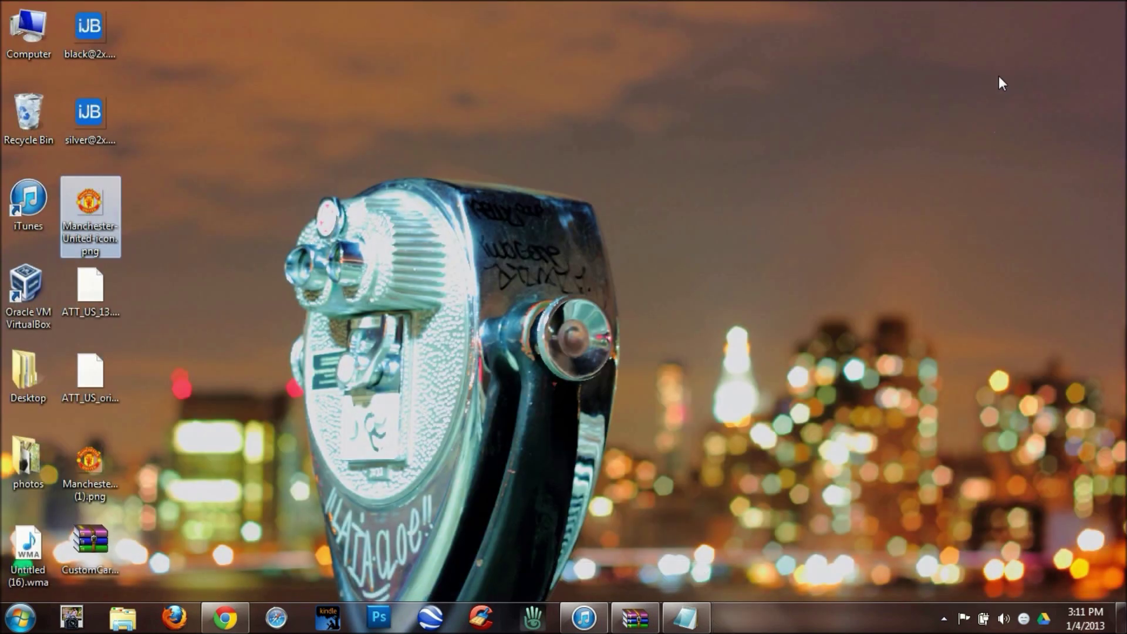
Deselect the desktop icon and minimize the WinRAR CustomCarrierLogo_0.0.3.zip window.
click(490, 266)
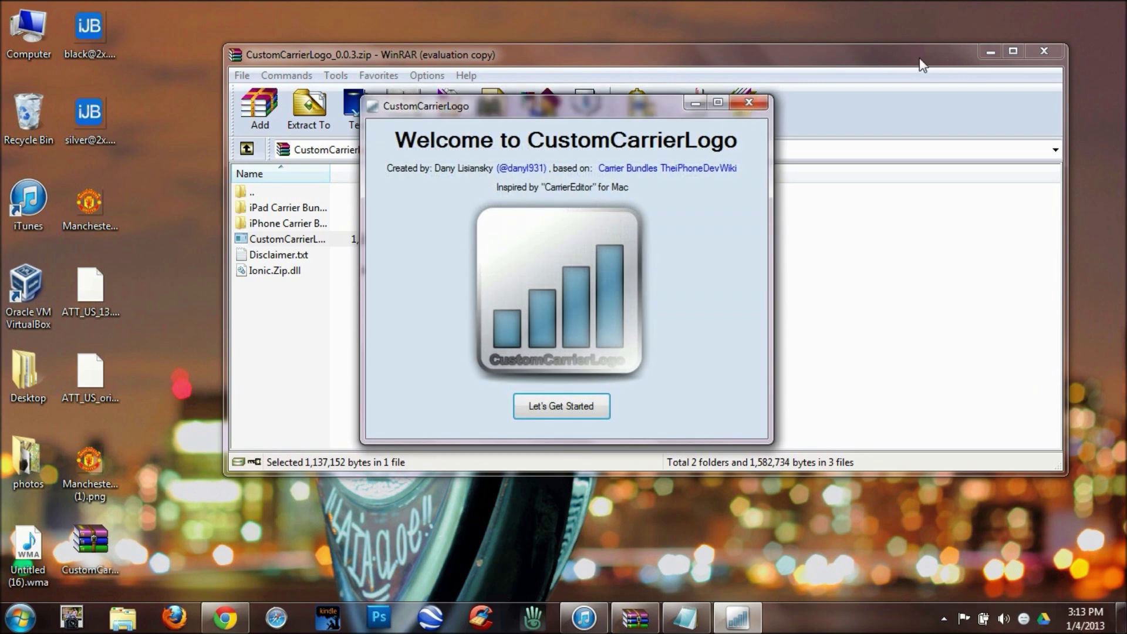
click(986, 53)
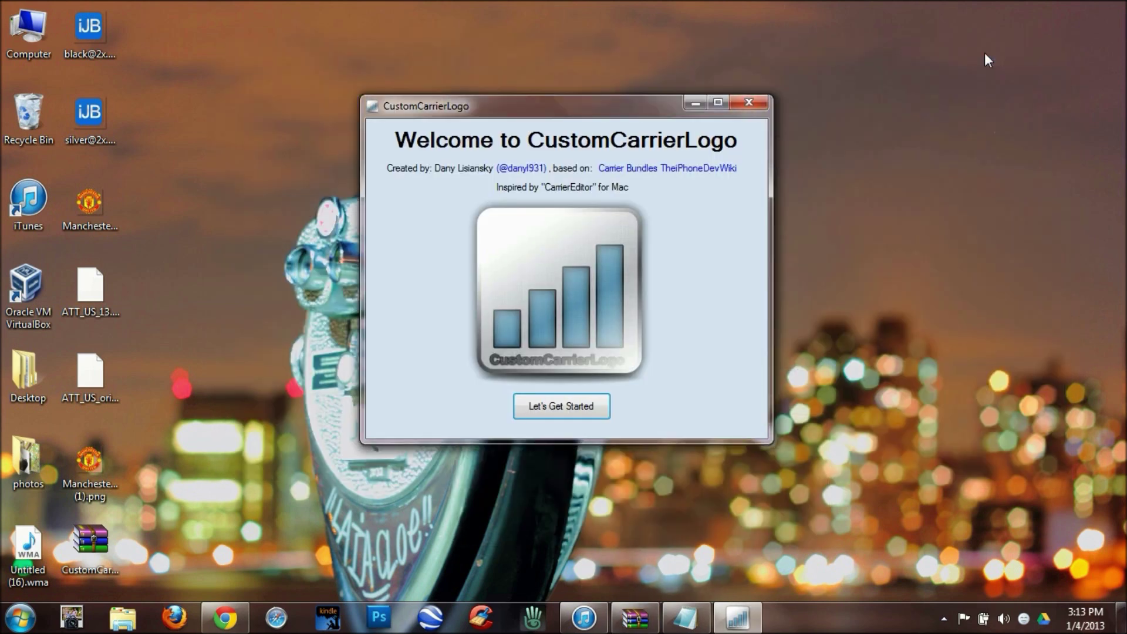
Start past the CustomCarrierLogo welcome screen with Let's Get Started.
key(Return)
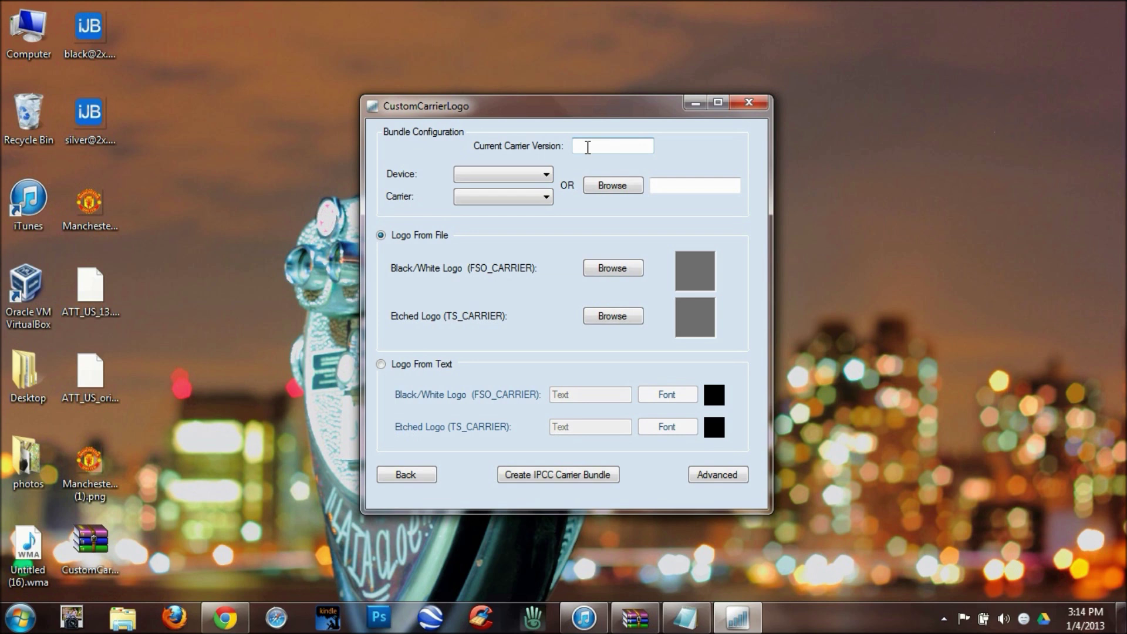
Fill in Current Carrier Version 13.0, Device iPhone and Carrier ATT_US.
text(13.0)
click(497, 174)
click(497, 200)
click(549, 199)
drag(545, 241, 543, 544)
drag(545, 497, 557, 222)
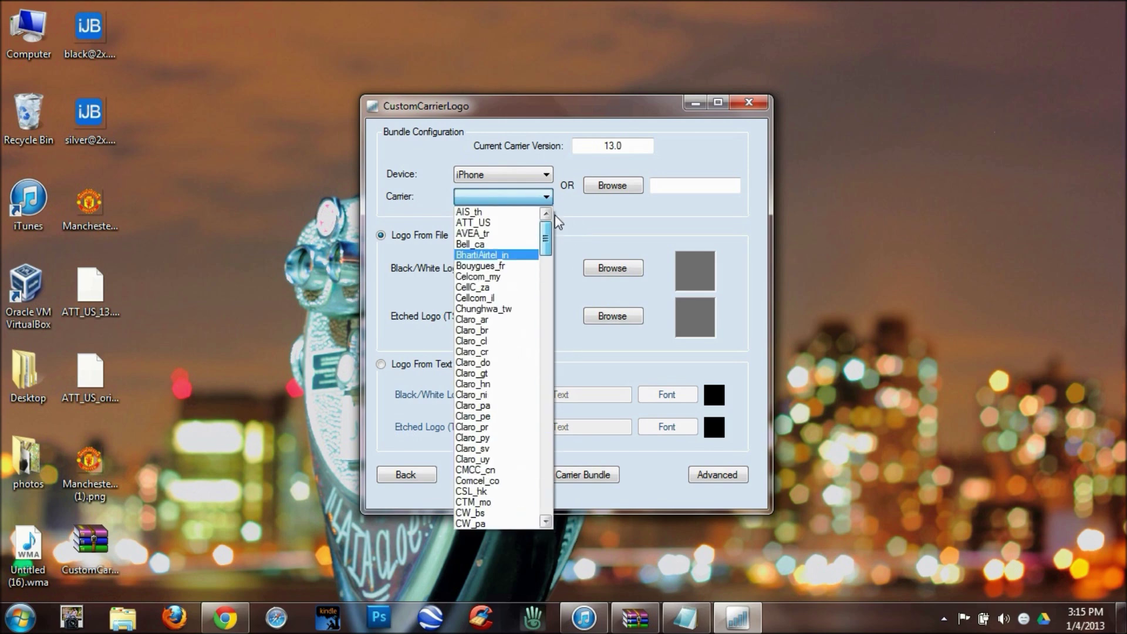
click(465, 223)
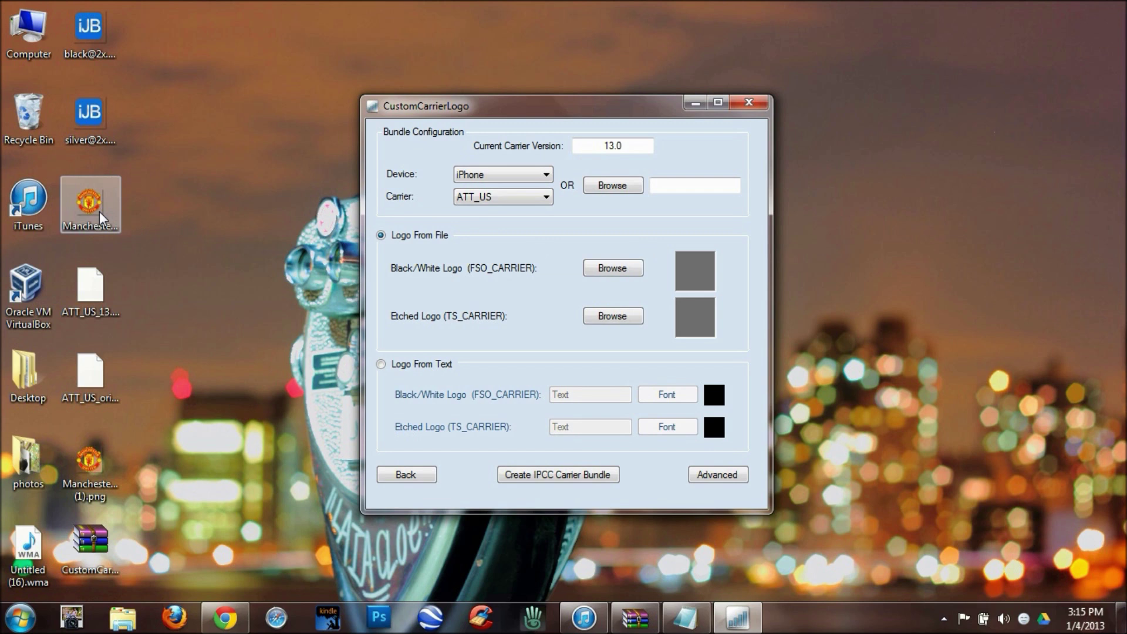
Set the black/white logo to Manchester-United-icon.png from the Desktop.
click(604, 266)
drag(559, 438, 650, 453)
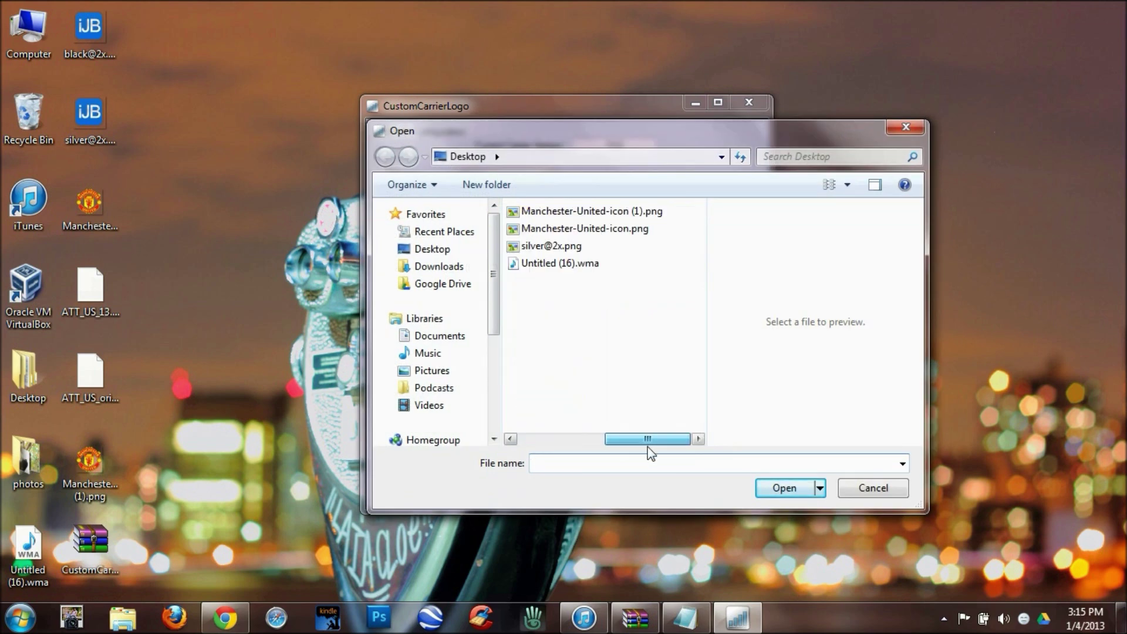
click(574, 230)
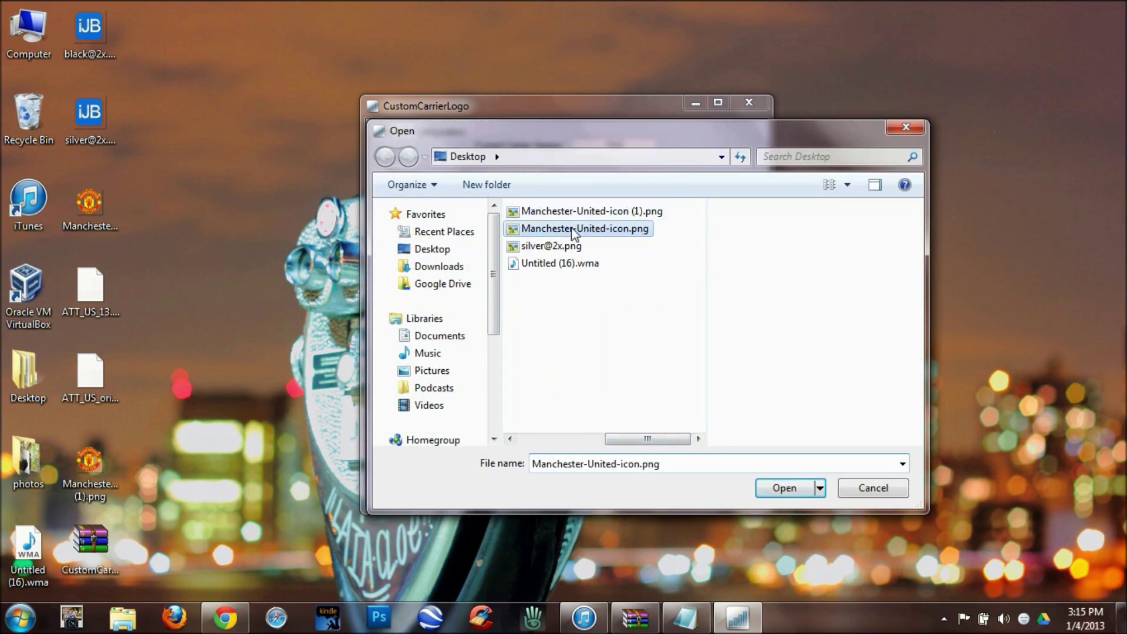
click(778, 484)
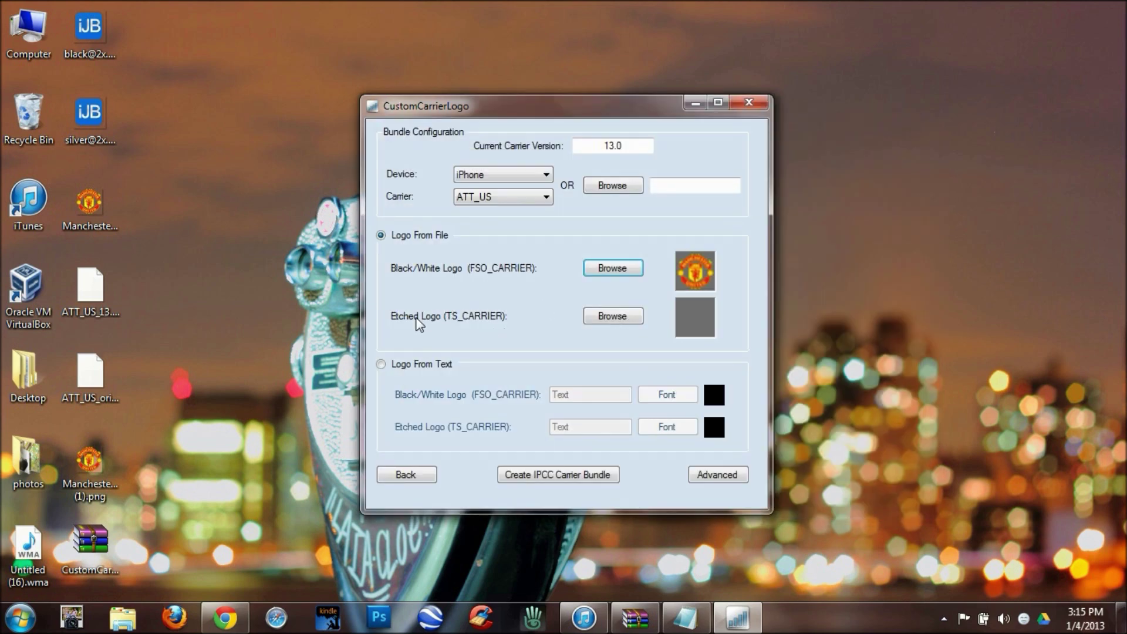
Set the etched logo to Manchester-United-icon.png from the Desktop.
click(599, 320)
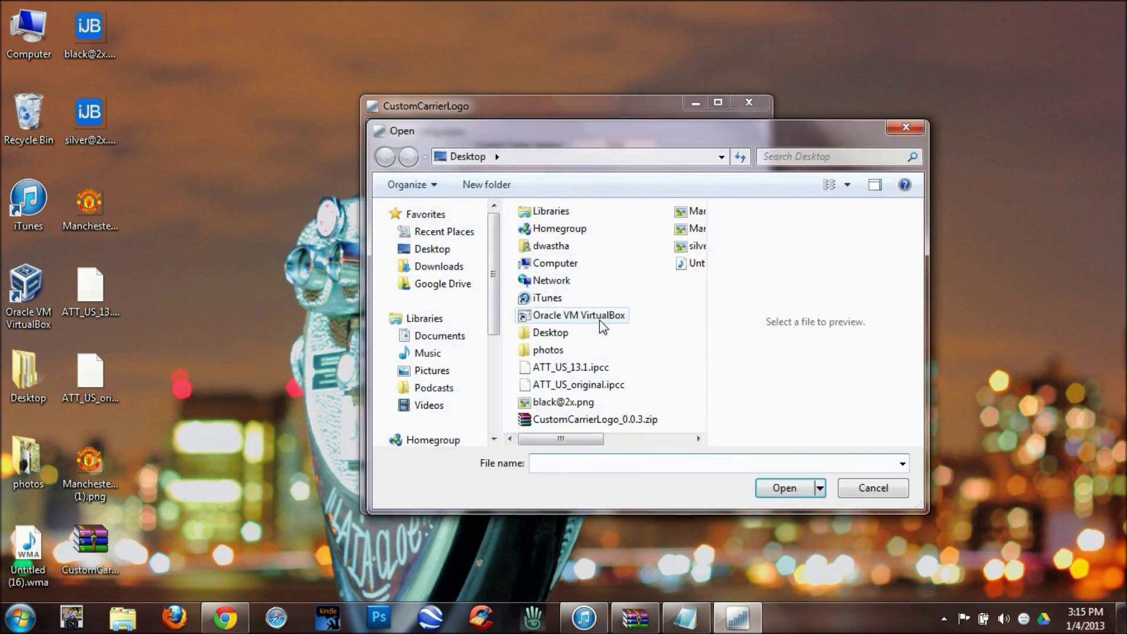
drag(562, 434, 611, 439)
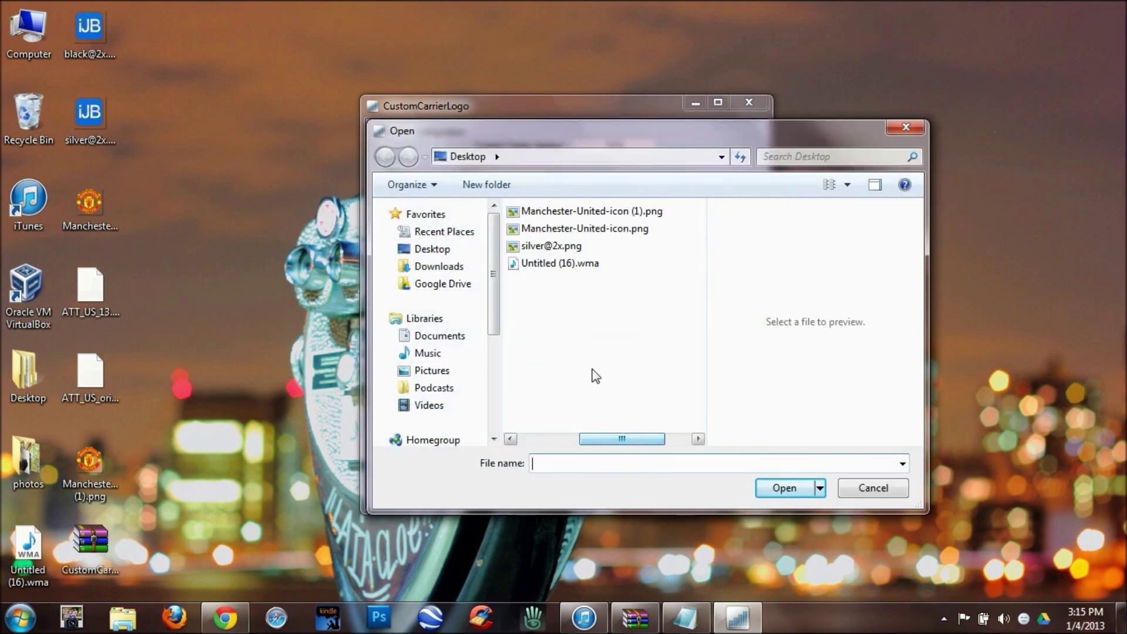
click(562, 234)
click(780, 489)
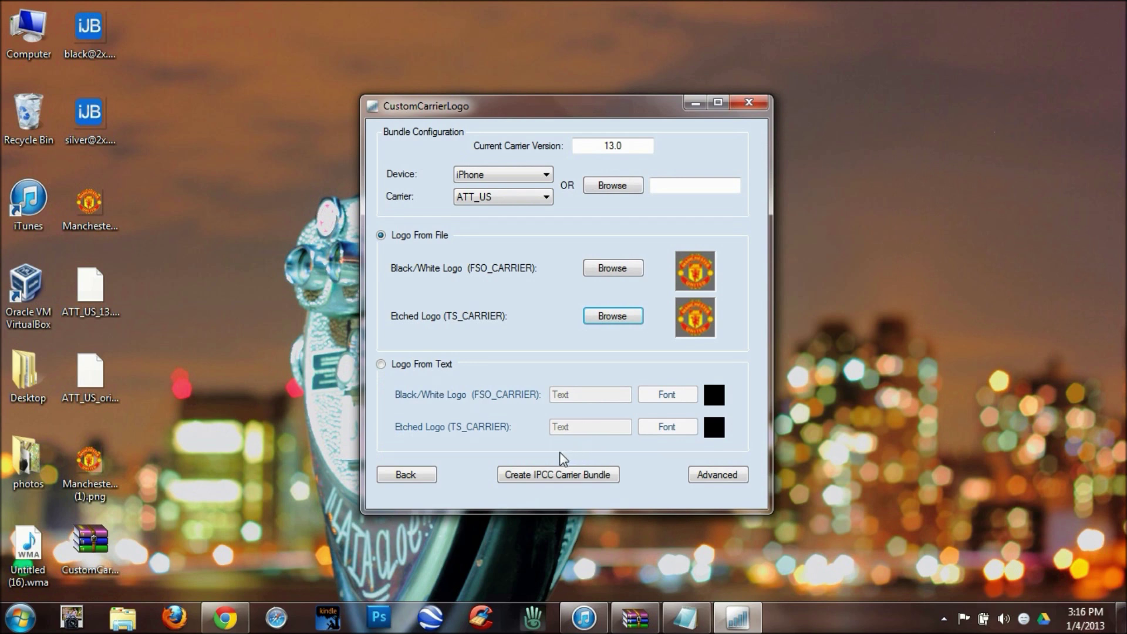
Delete the old ATT_US_13.1.ipcc from the desktop to the Recycle Bin.
click(101, 290)
key(Delete)
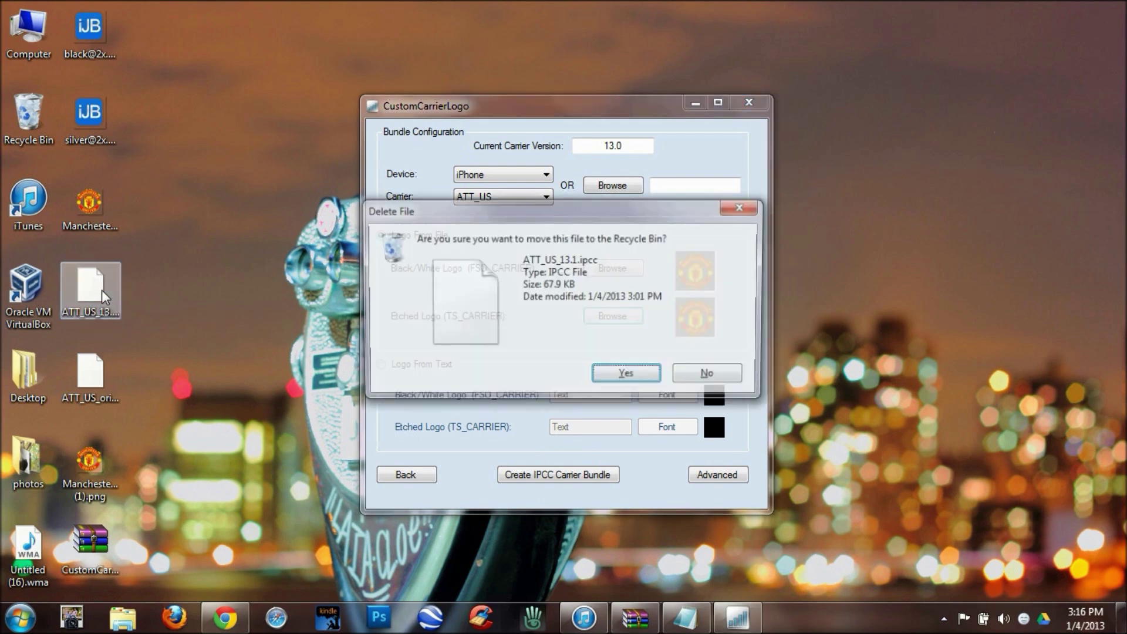
key(Return)
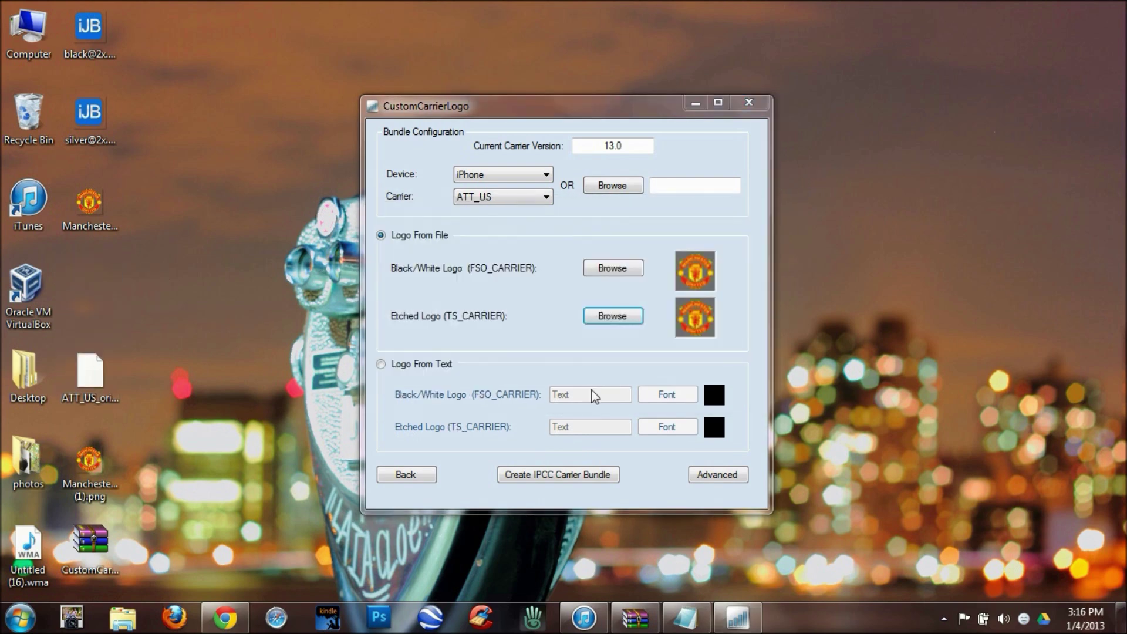
Create the IPCC carrier bundle, dismiss the success message, and minimize CustomCarrierLogo.
click(583, 476)
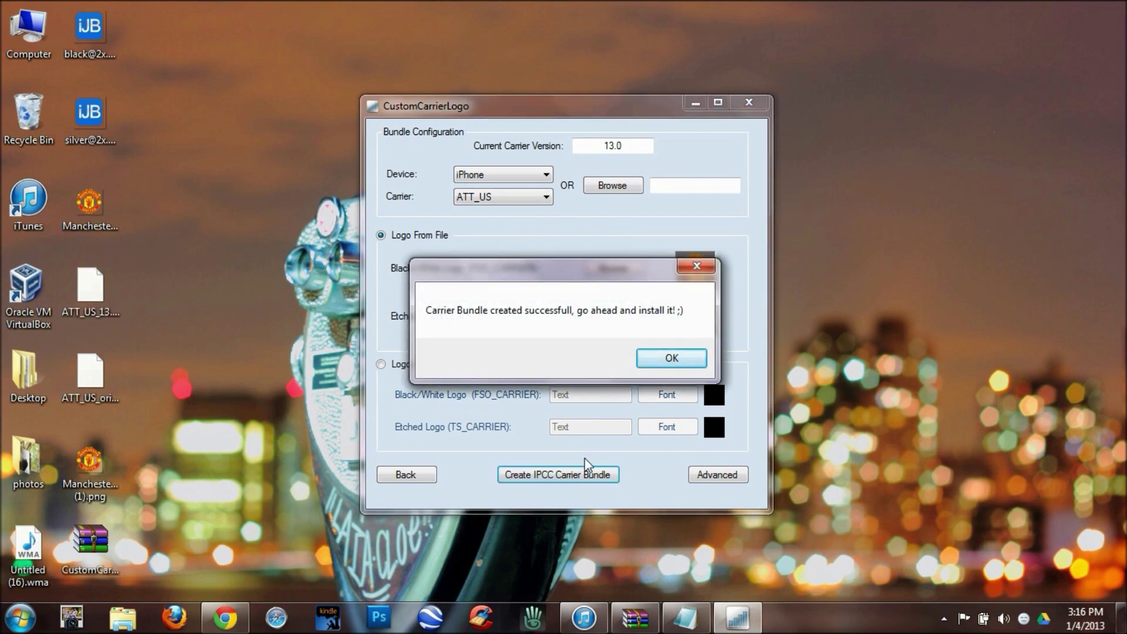
click(658, 358)
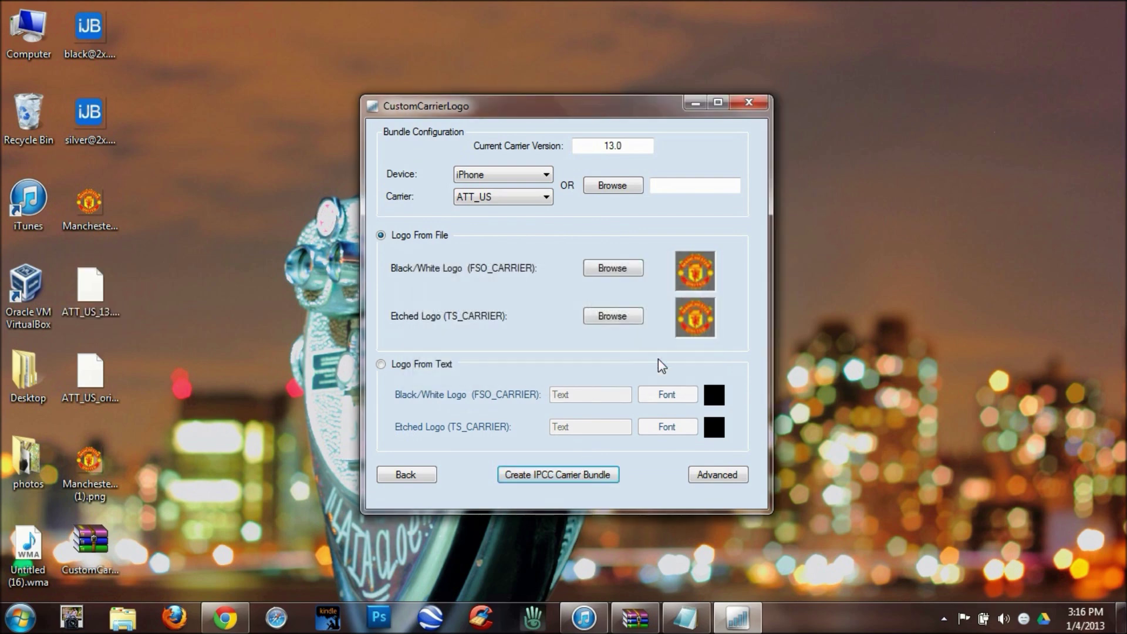
click(694, 102)
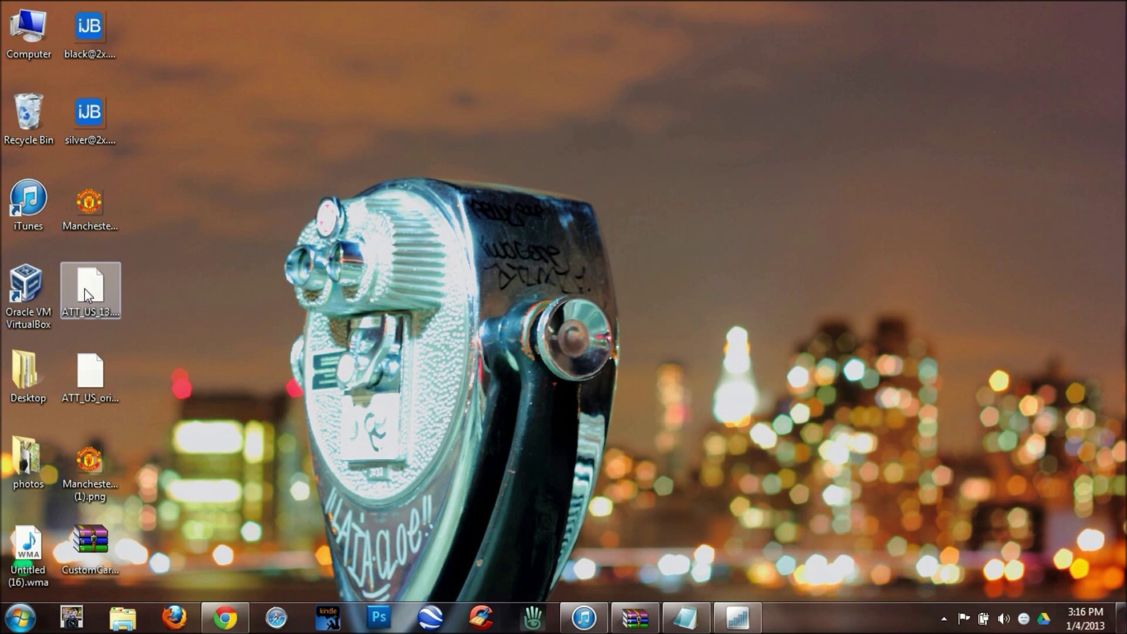
click(95, 397)
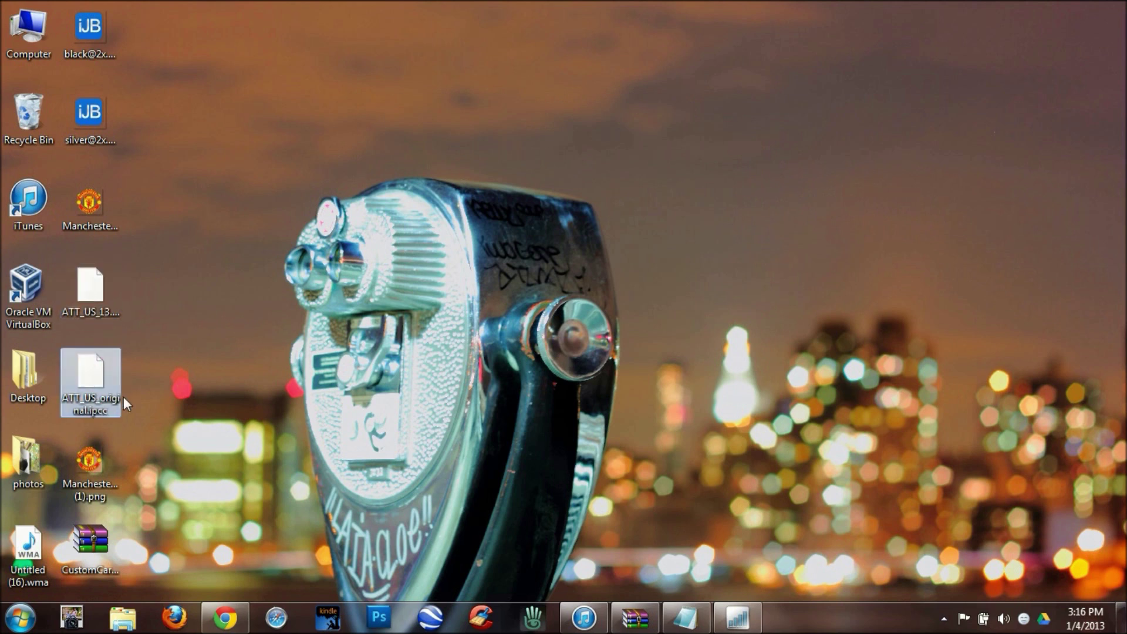
click(75, 288)
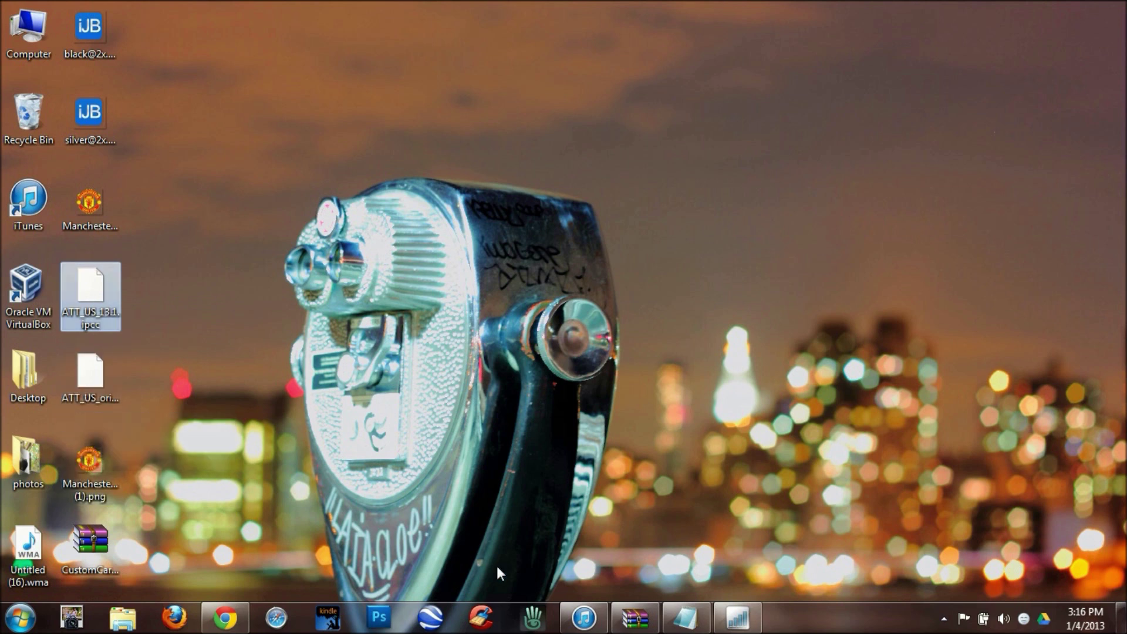
mouse_move(580, 616)
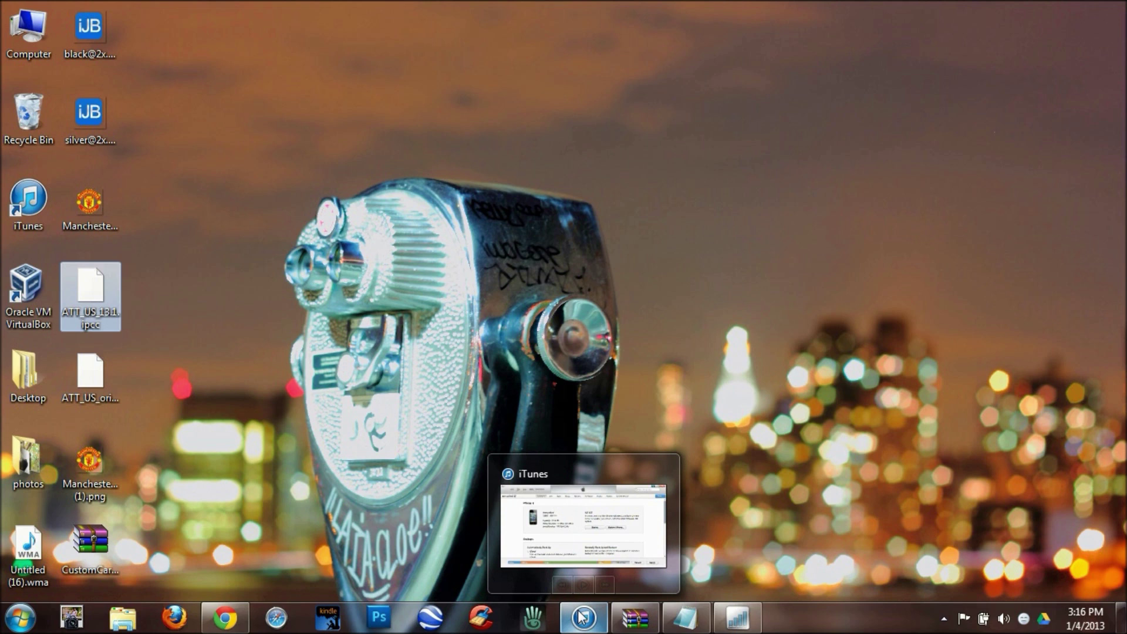
click(737, 420)
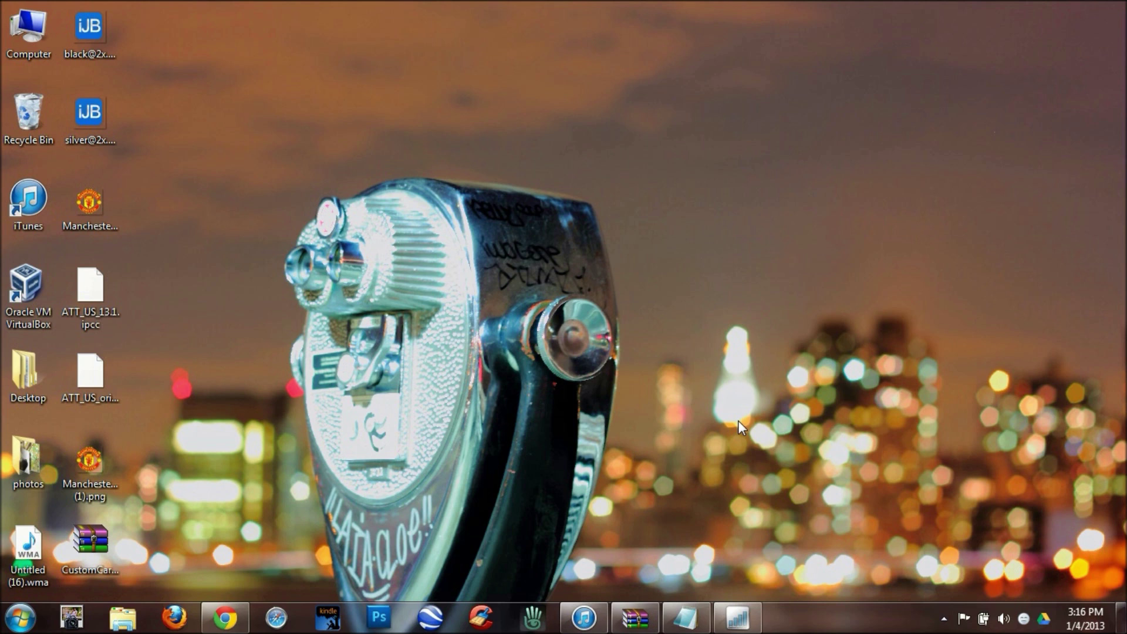
mouse_move(587, 623)
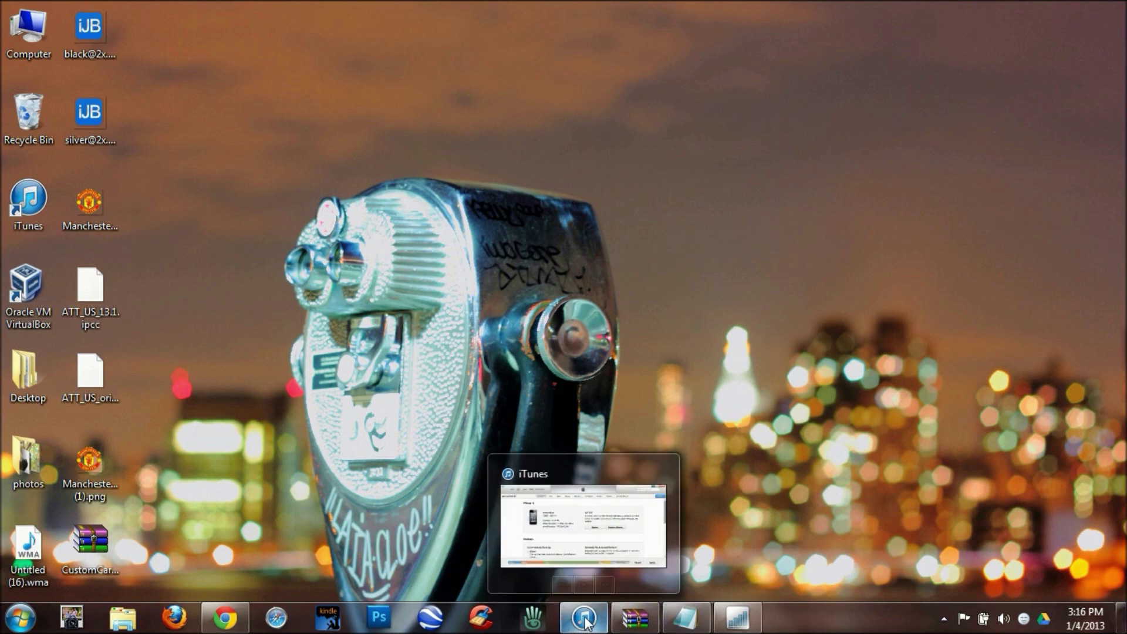
Restore and reposition iTunes, then Shift-click Restore iPhone… on the iPhone 4 Summary.
click(584, 622)
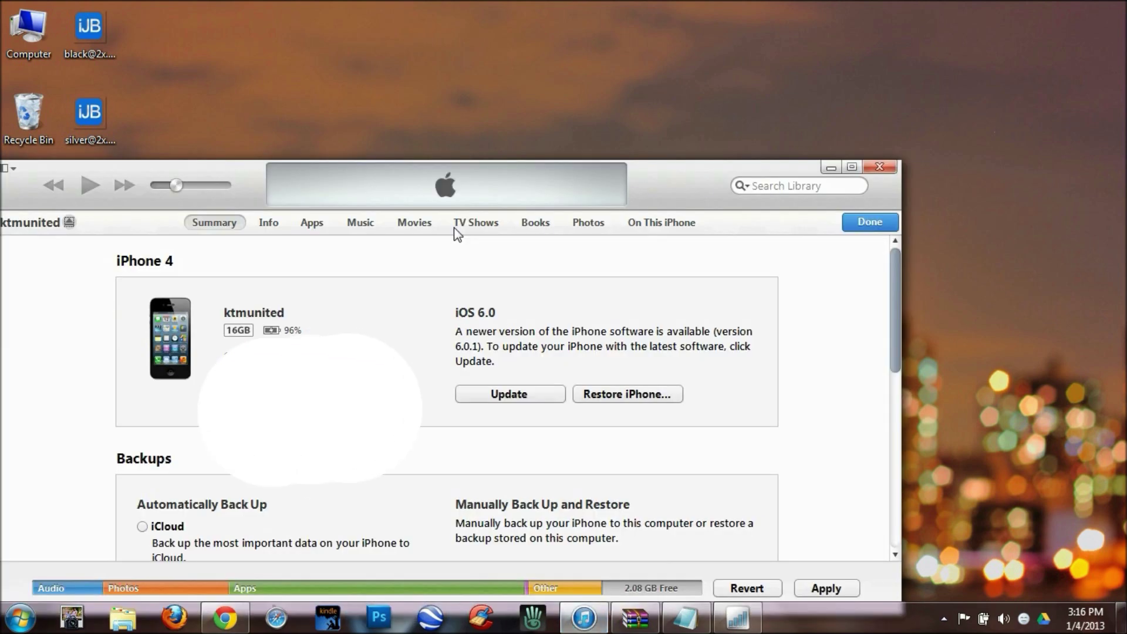
drag(516, 184, 659, 133)
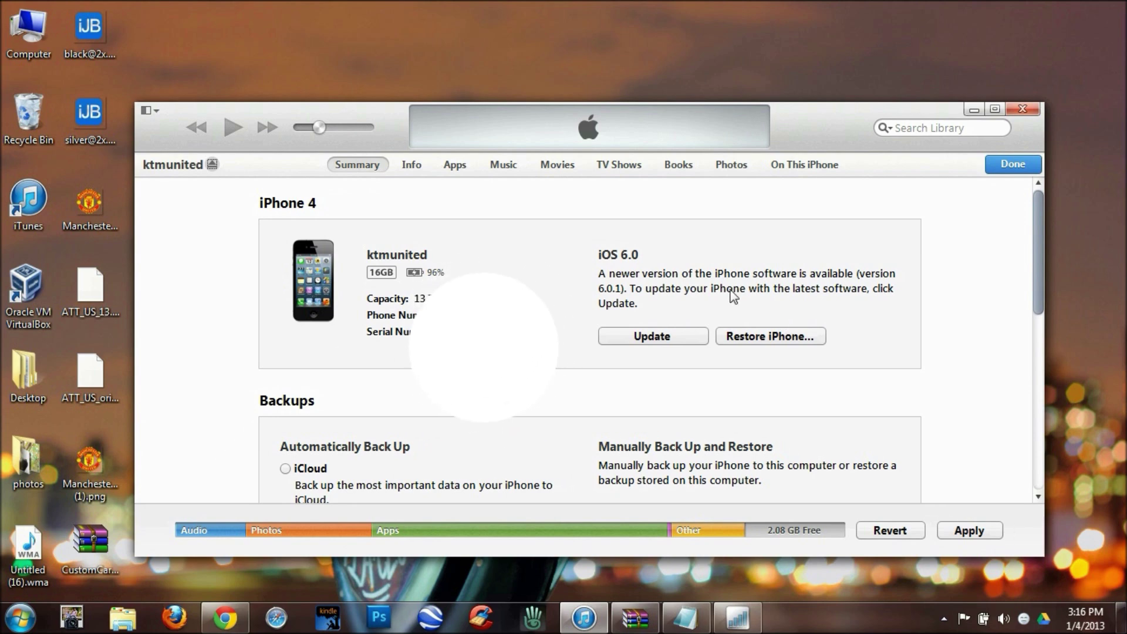
shift+click(751, 337)
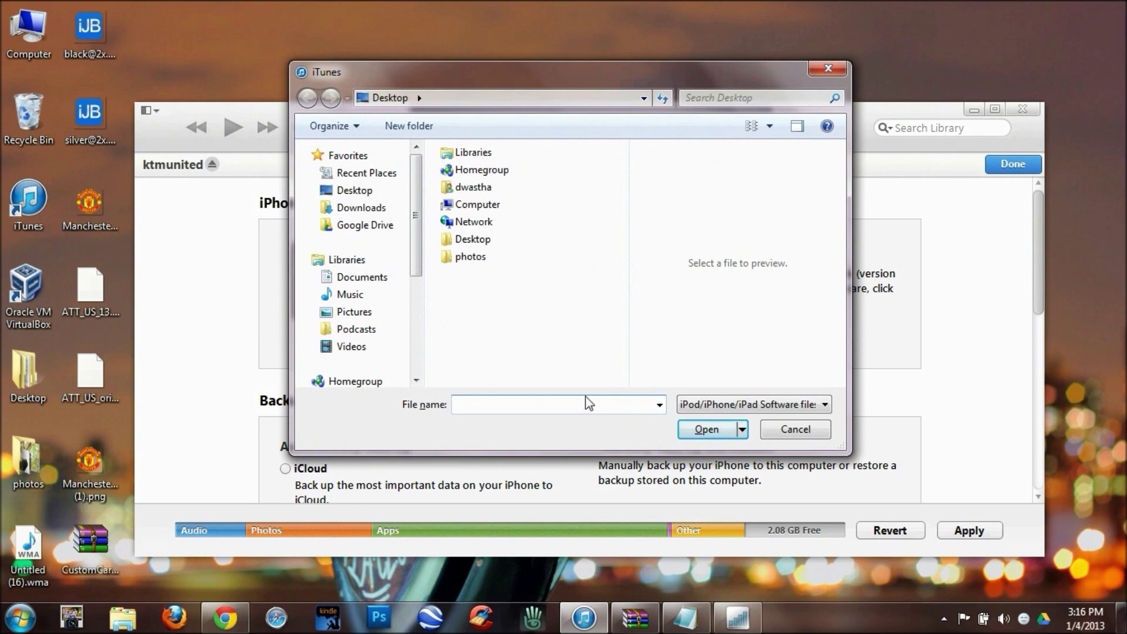
Filter to Carrier Configuration files (*.ipcc) and load ATT_US_13.1.ipcc onto the iPhone.
click(727, 404)
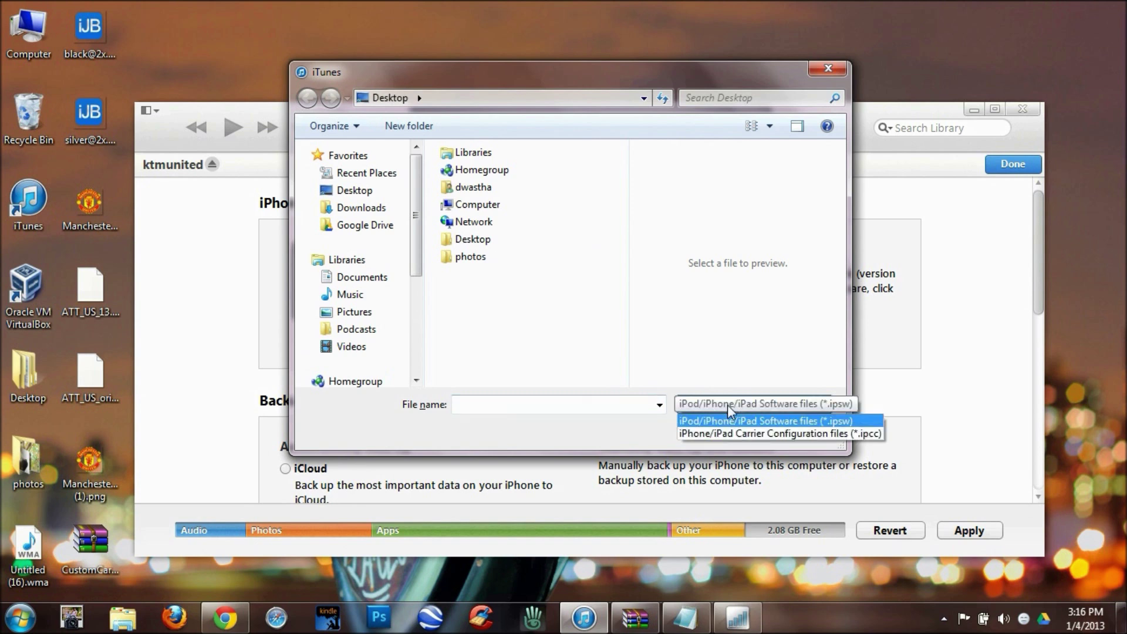
click(745, 434)
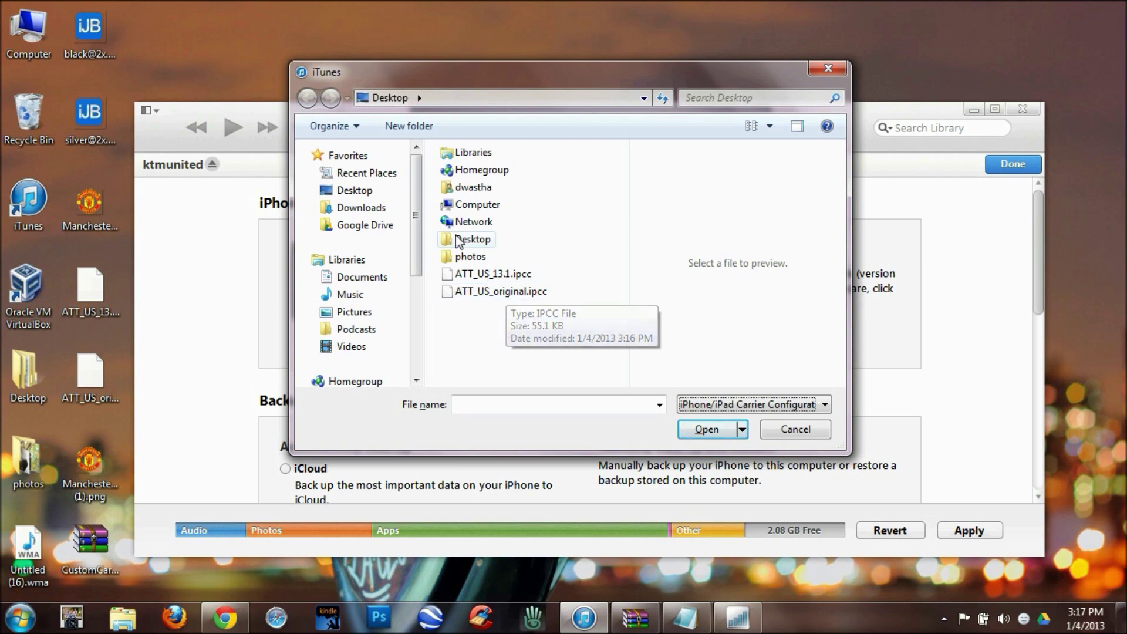
click(469, 277)
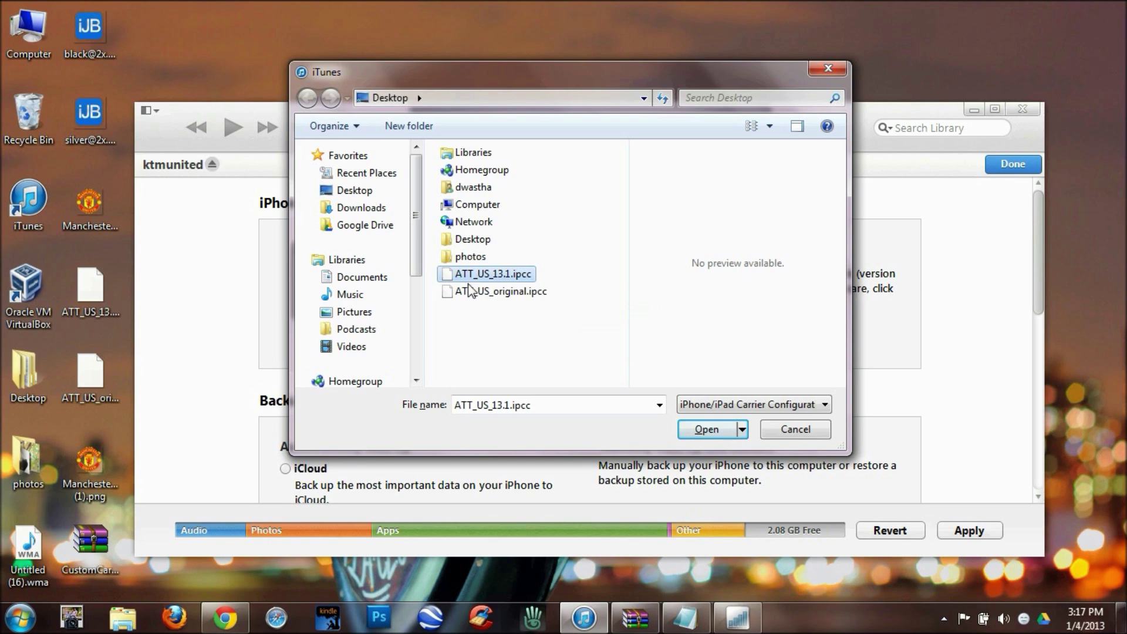
click(696, 429)
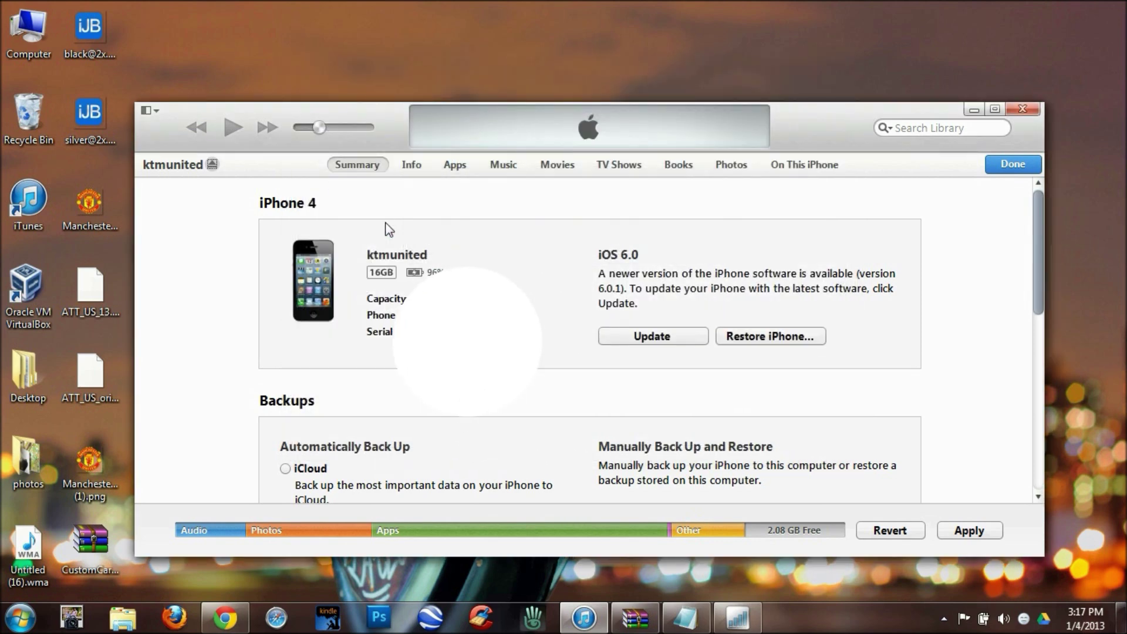
Minimize iTunes to reveal the desktop with the ATT_US bundle files.
click(973, 110)
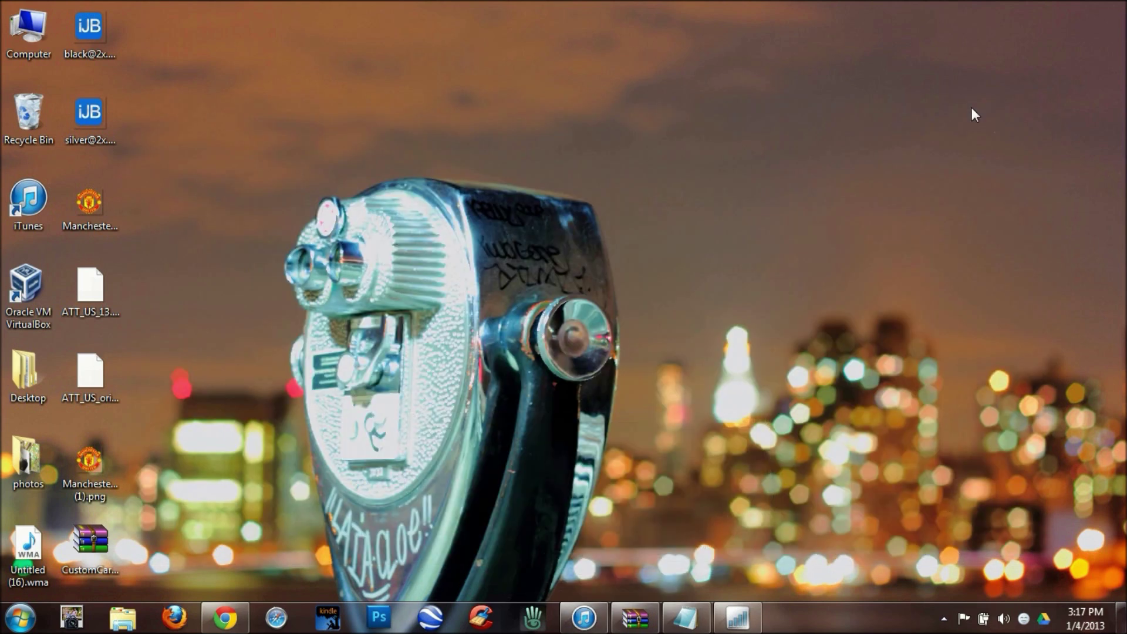